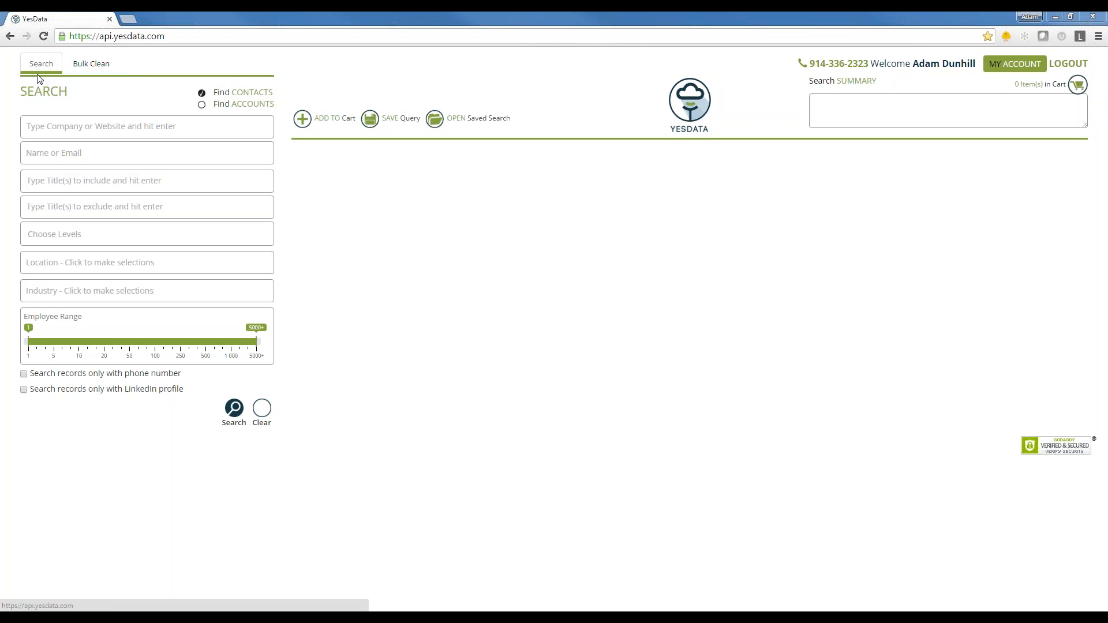
# - Search for contacts at the company "amazon"
pyautogui.click(59, 131)
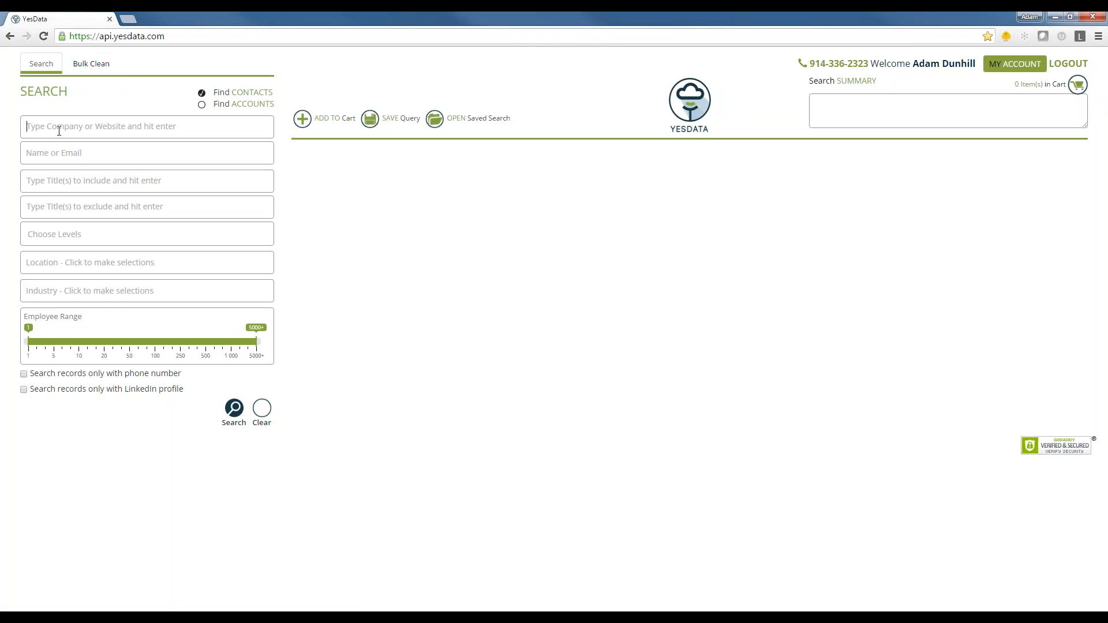
pyautogui.write('amazon')
pyautogui.press('Return')
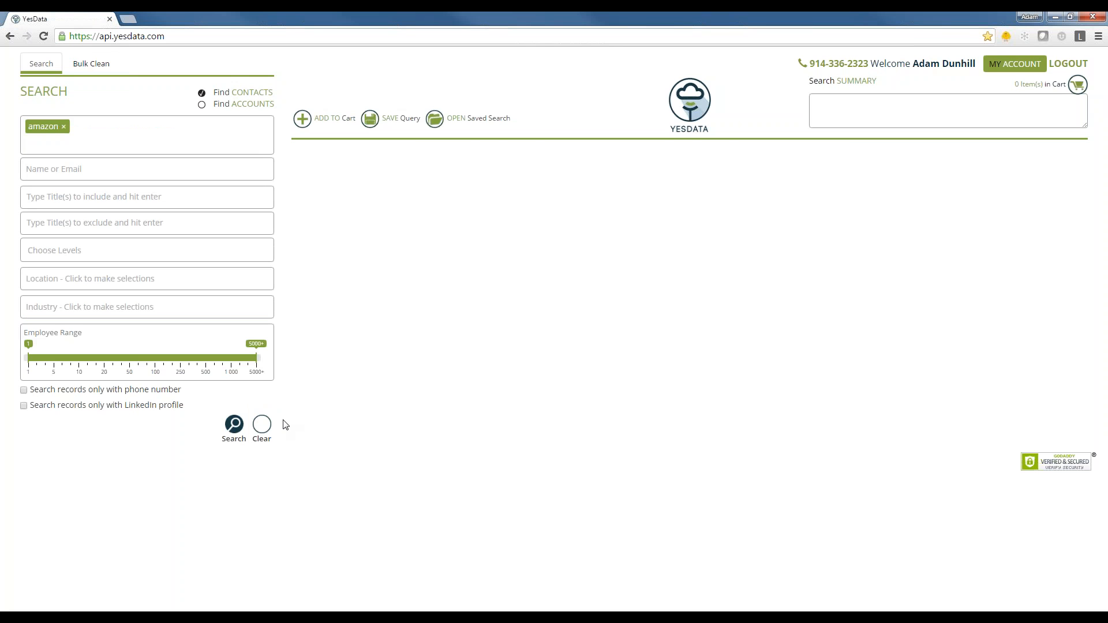
pyautogui.click(235, 427)
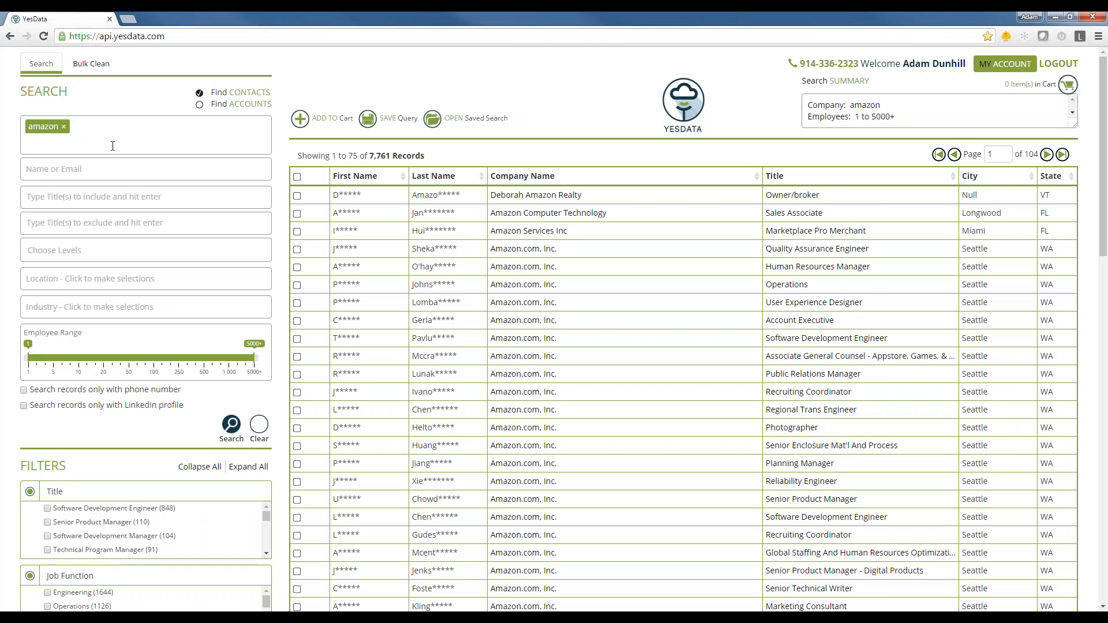
# - Examine the amazon contact results and the Title, Job Function and Revenue filters, including further entries in the Title list
pyautogui.scroll(-1, 9, 238)
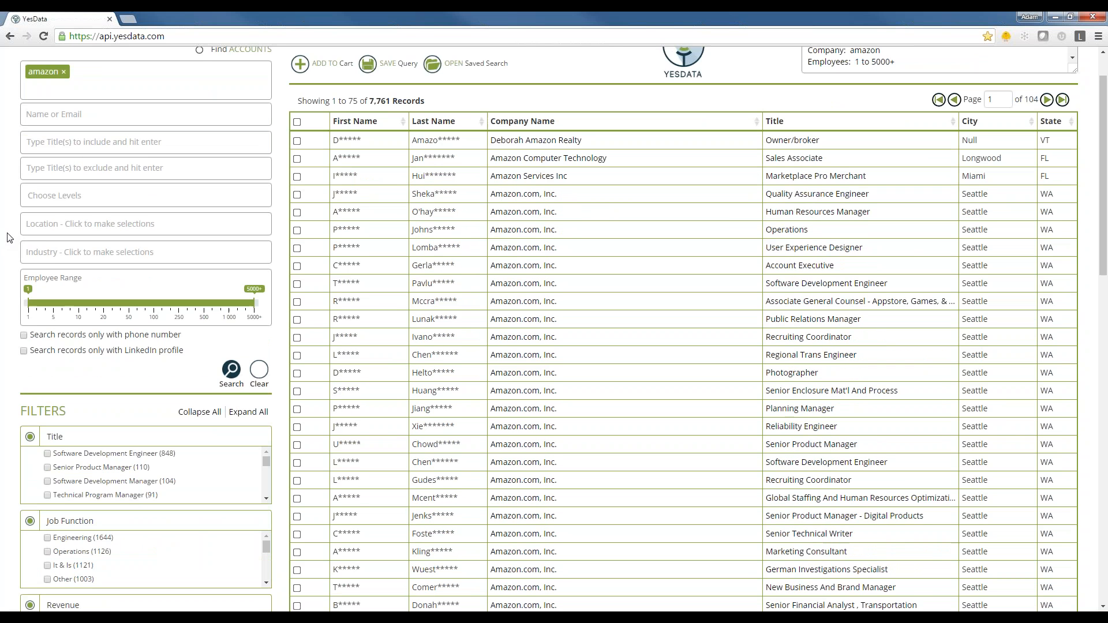
pyautogui.scroll(-2, 8, 237)
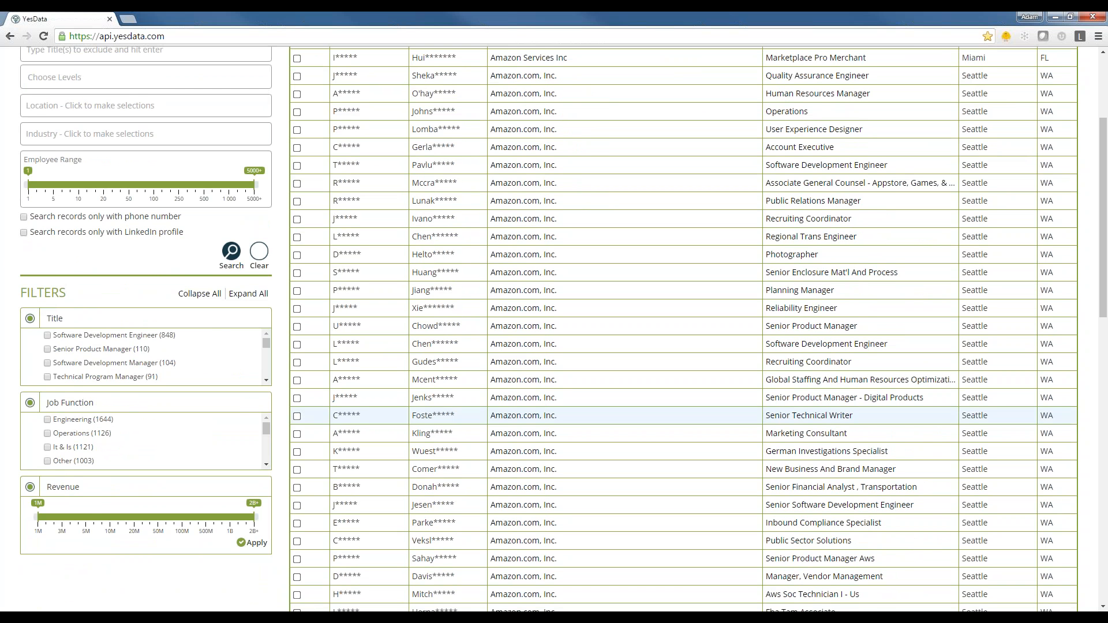
pyautogui.scroll(1, 390, 437)
pyautogui.scroll(2, 390, 436)
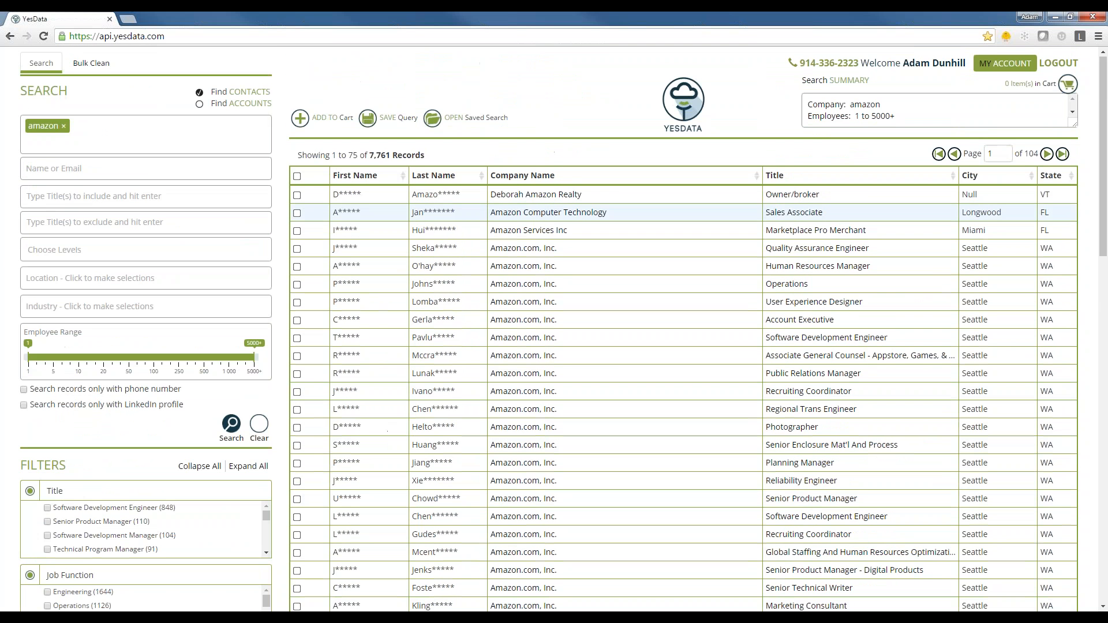
pyautogui.moveTo(424, 158); pyautogui.dragTo(368, 151)
pyautogui.click(14, 297)
pyautogui.scroll(-1, 14, 298)
pyautogui.scroll(-2, 14, 297)
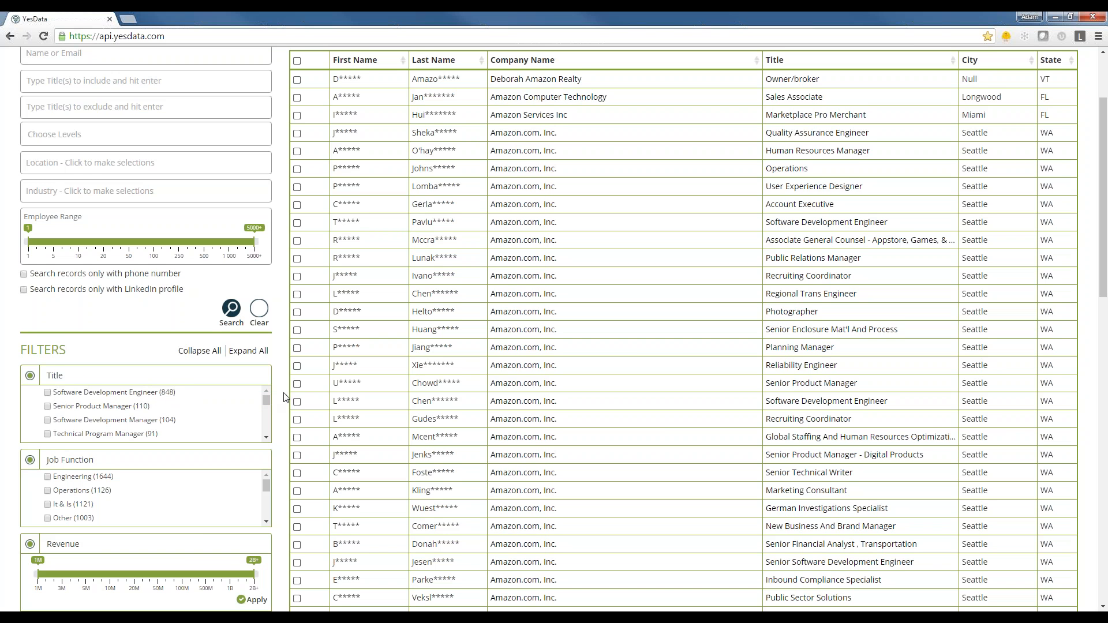
pyautogui.scroll(3, 283, 396)
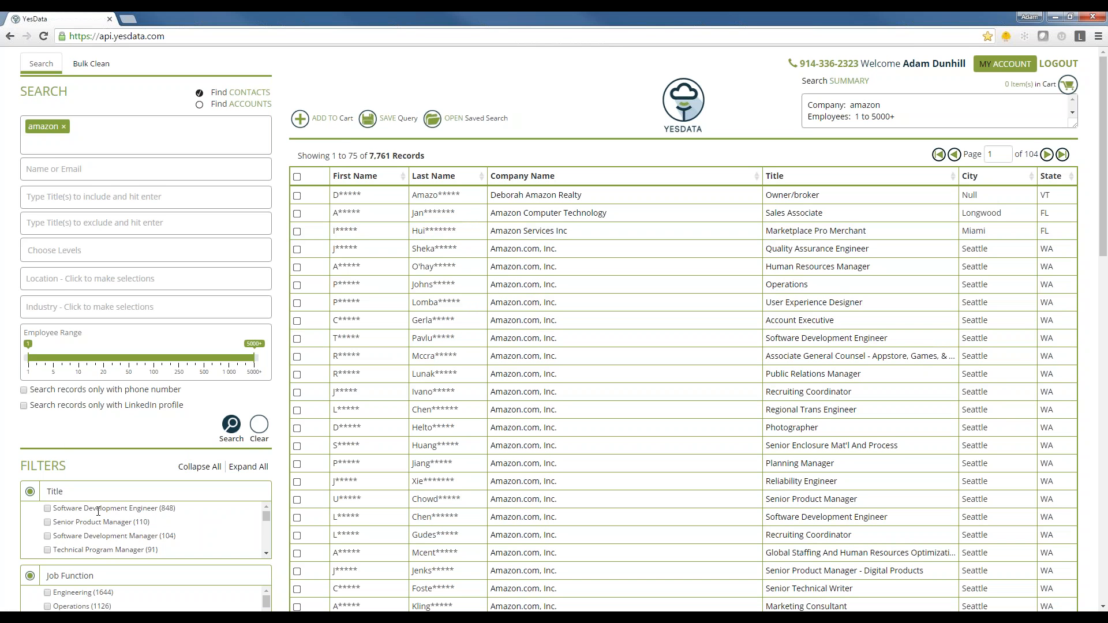
pyautogui.scroll(-1, 17, 425)
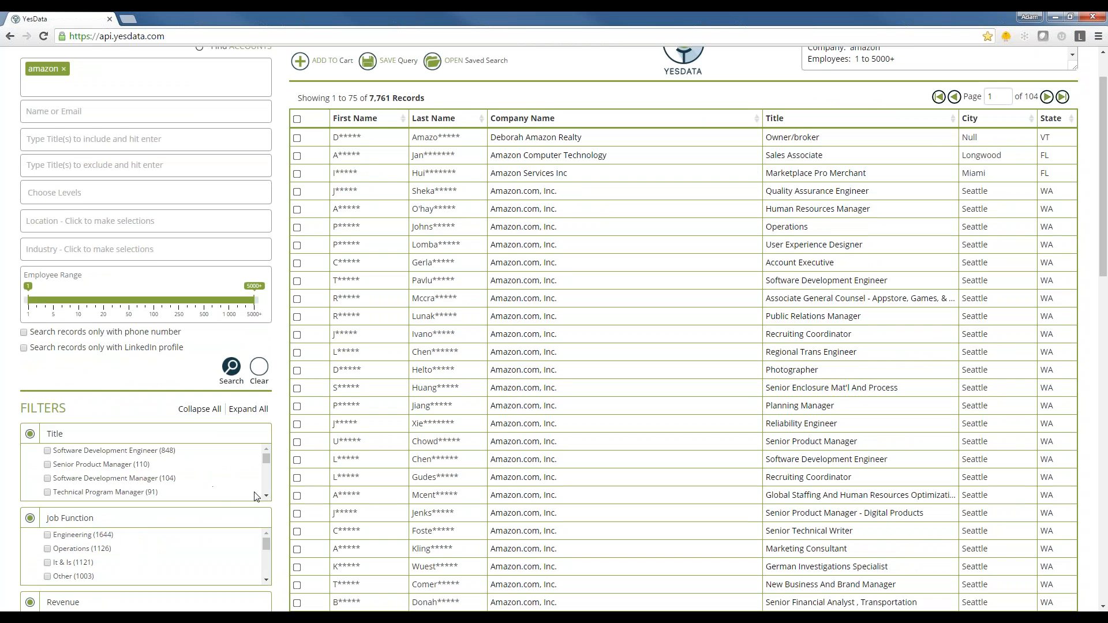
pyautogui.scroll(-5, 264, 496)
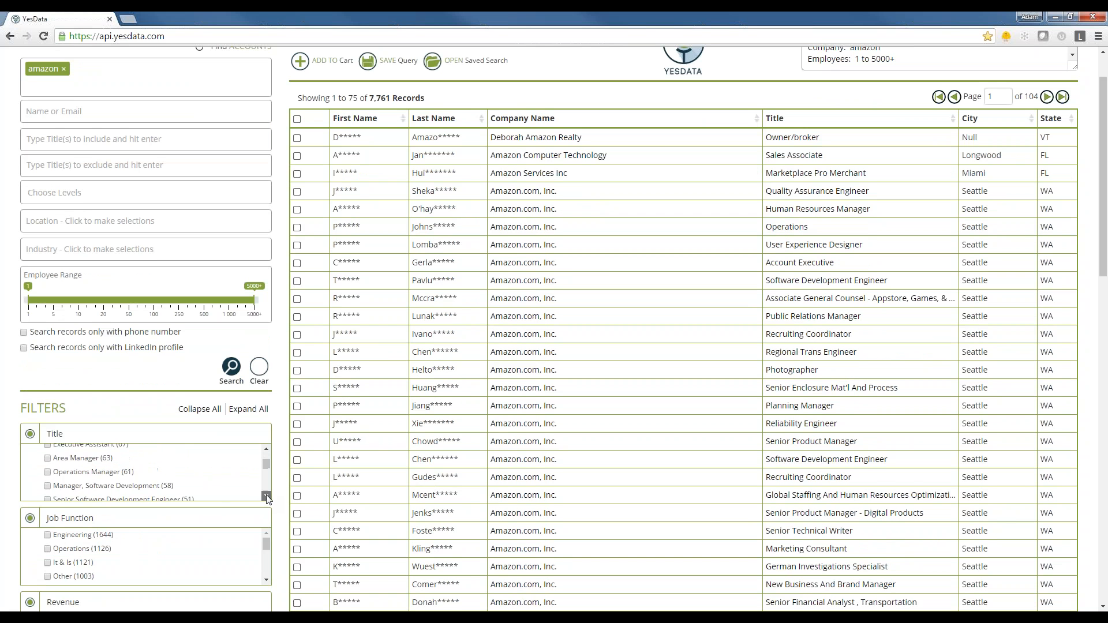
# - Filter the amazon contact results to company revenue between 5M and 50M
pyautogui.scroll(-2, 15, 408)
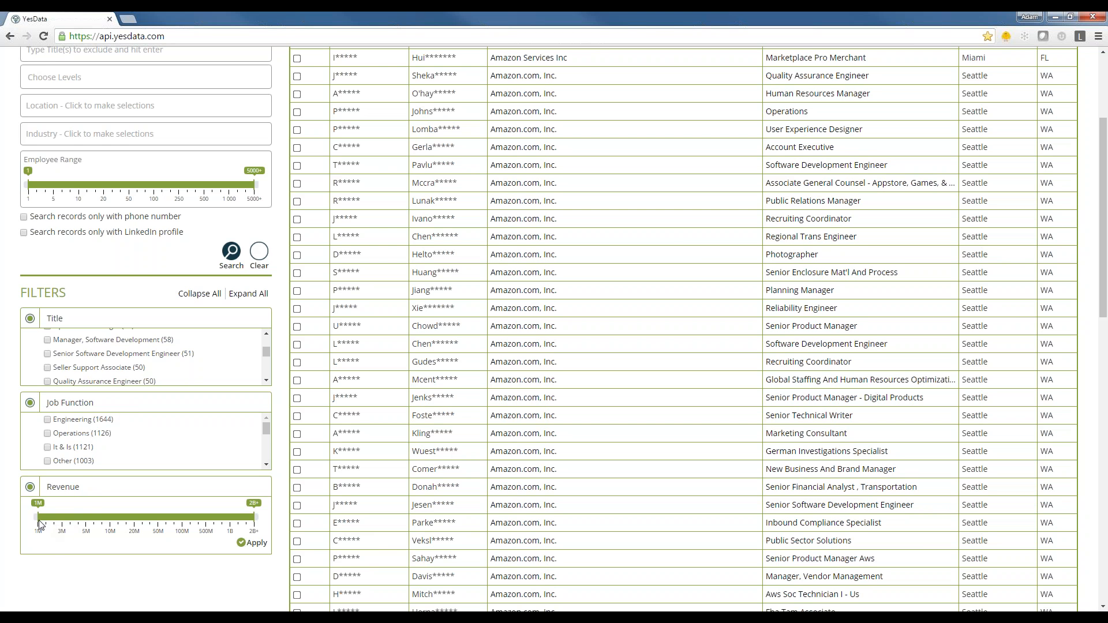
pyautogui.moveTo(39, 523); pyautogui.dragTo(84, 524)
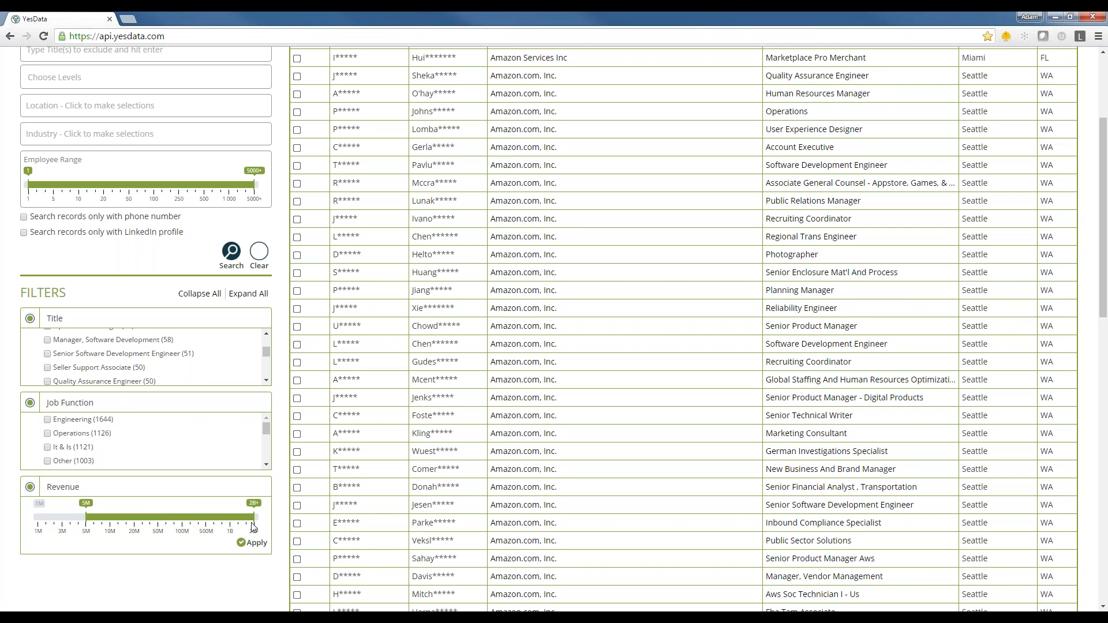
pyautogui.moveTo(247, 523); pyautogui.dragTo(170, 521)
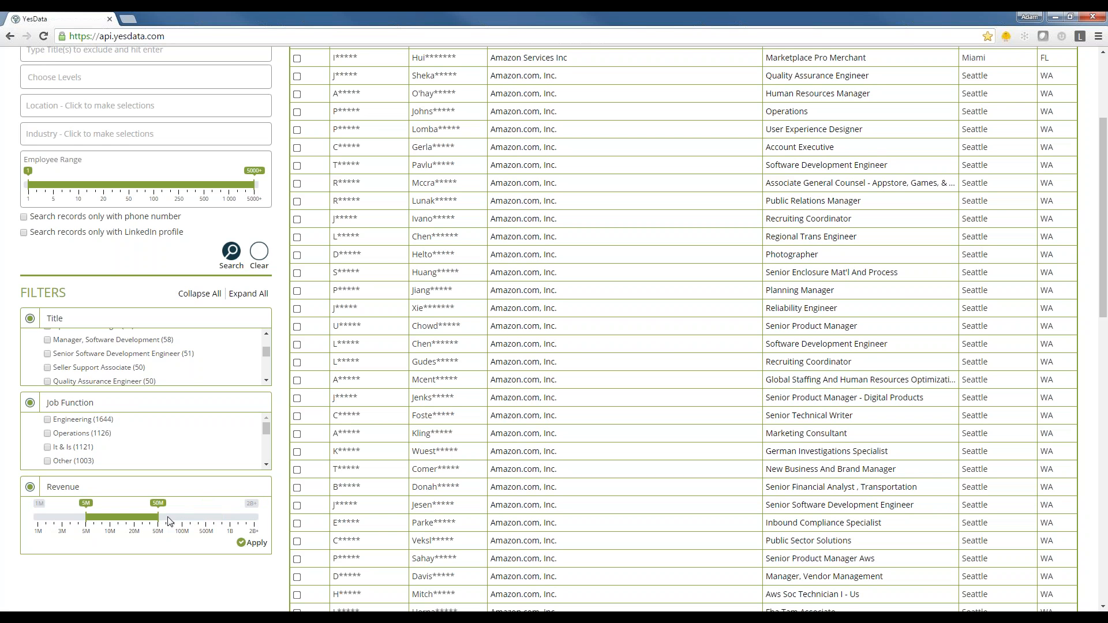
pyautogui.click(243, 544)
pyautogui.scroll(3, 324, 519)
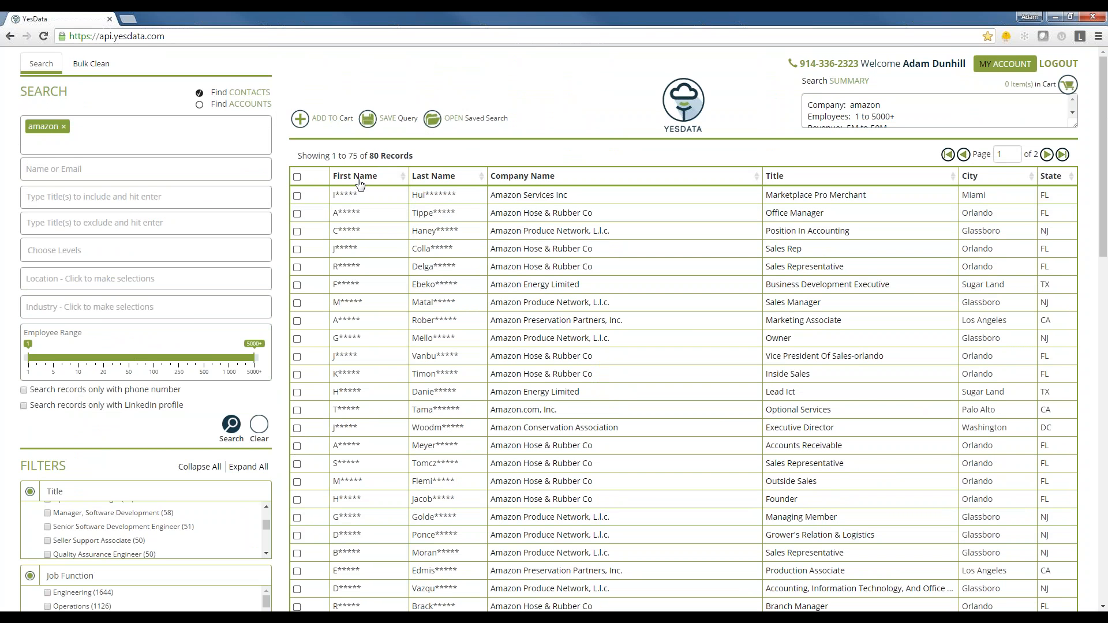
# - Clear the current search criteria and search for contacts whose title includes "marketing"
pyautogui.click(259, 425)
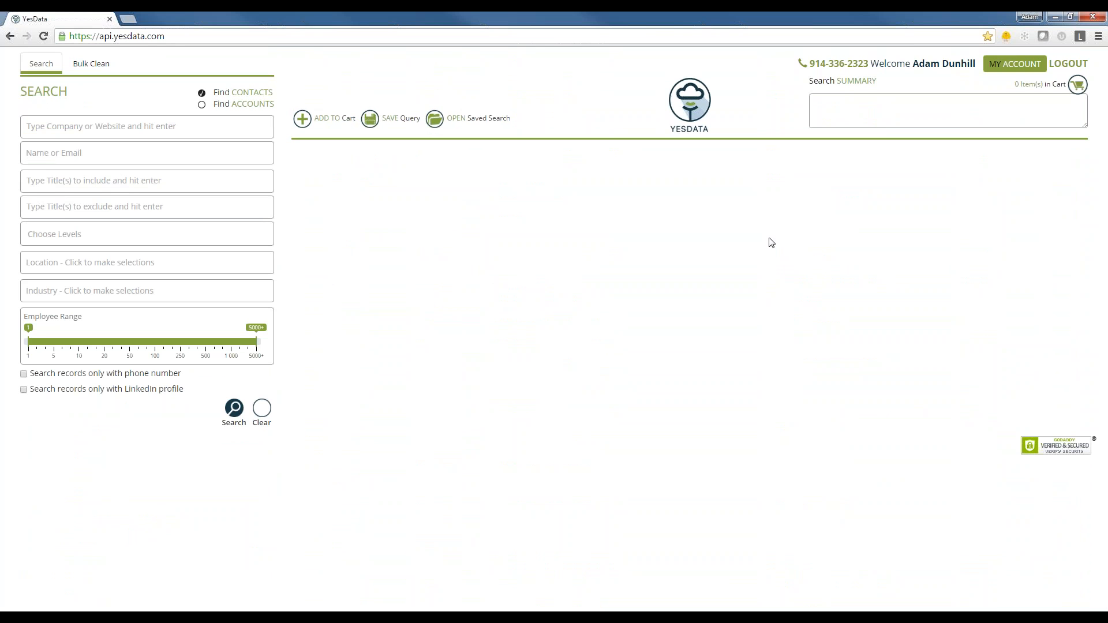
pyautogui.write('marketing')
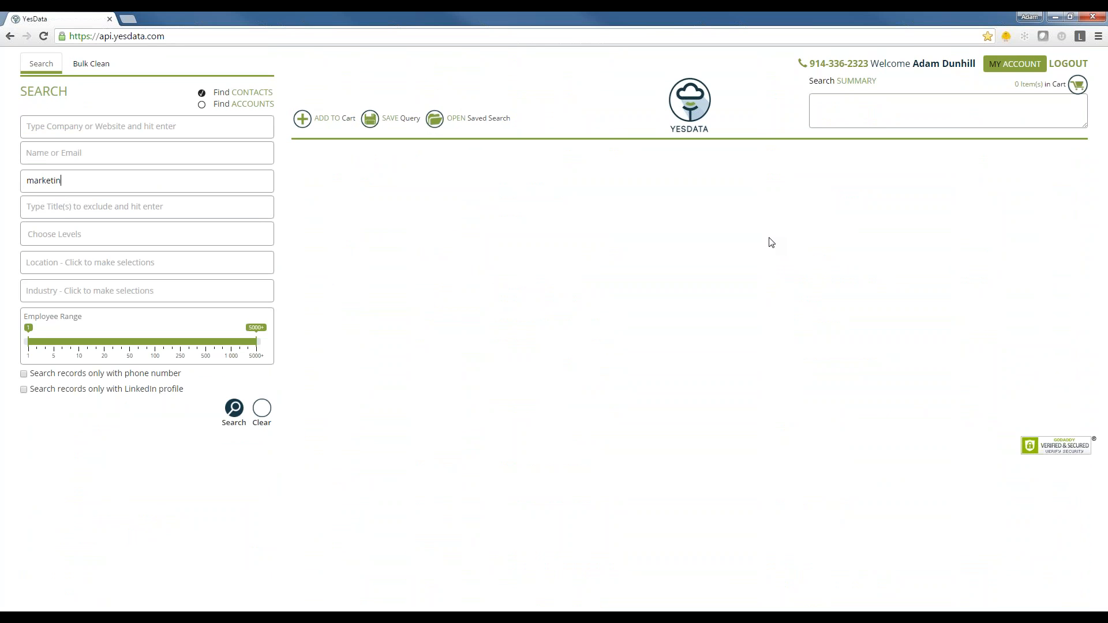
pyautogui.press('Return')
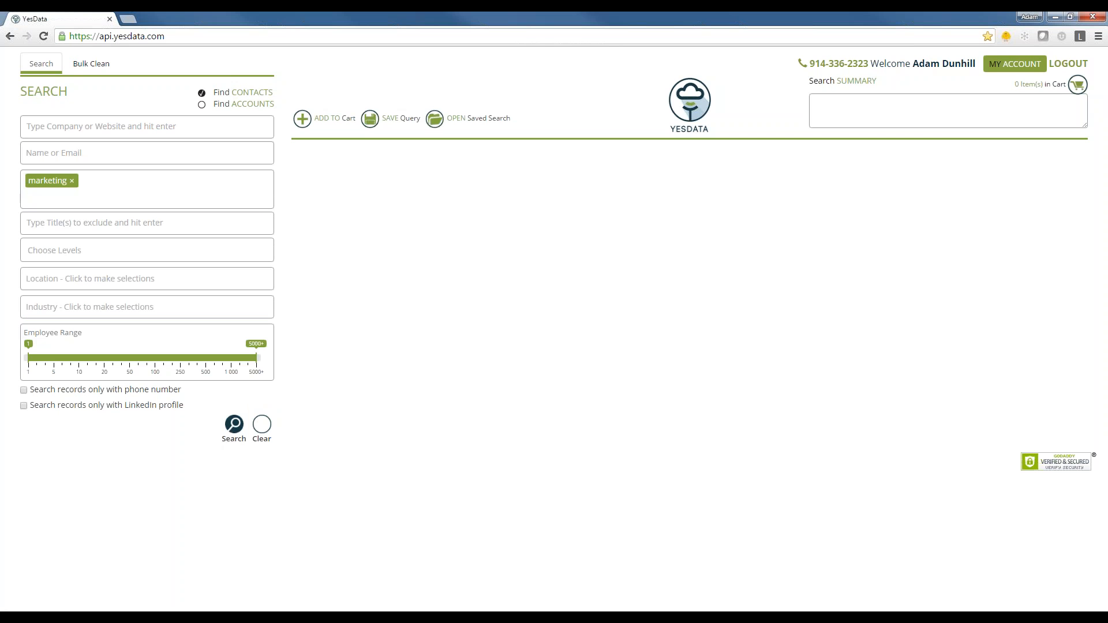
pyautogui.click(234, 424)
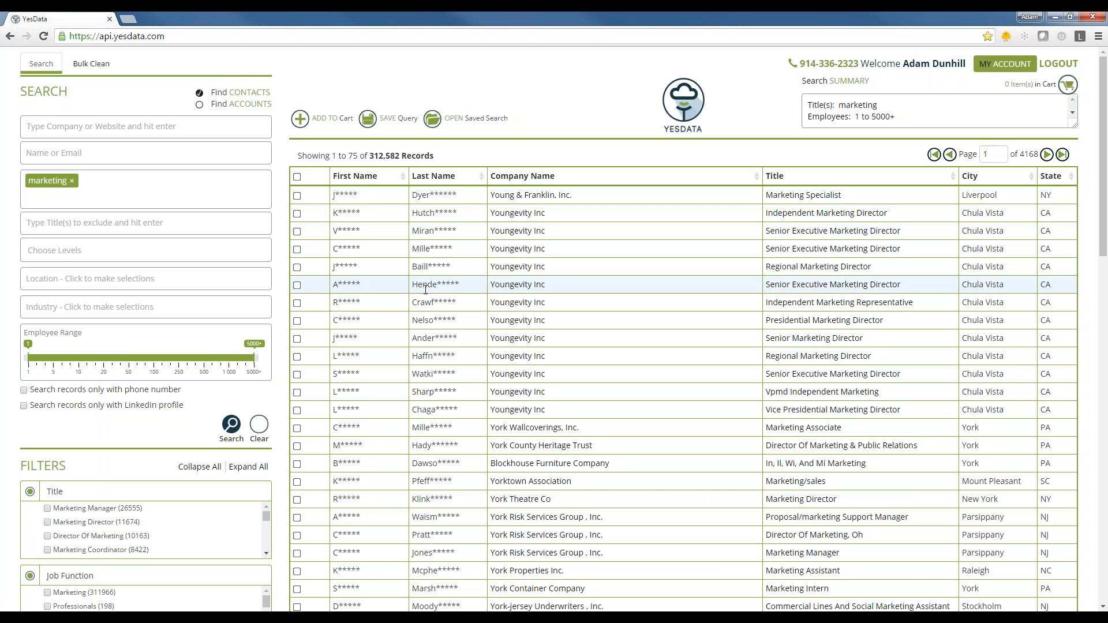
# - View the options for how many records each page of the marketing results shows
pyautogui.scroll(-10, 364, 247)
pyautogui.scroll(-7, 439, 288)
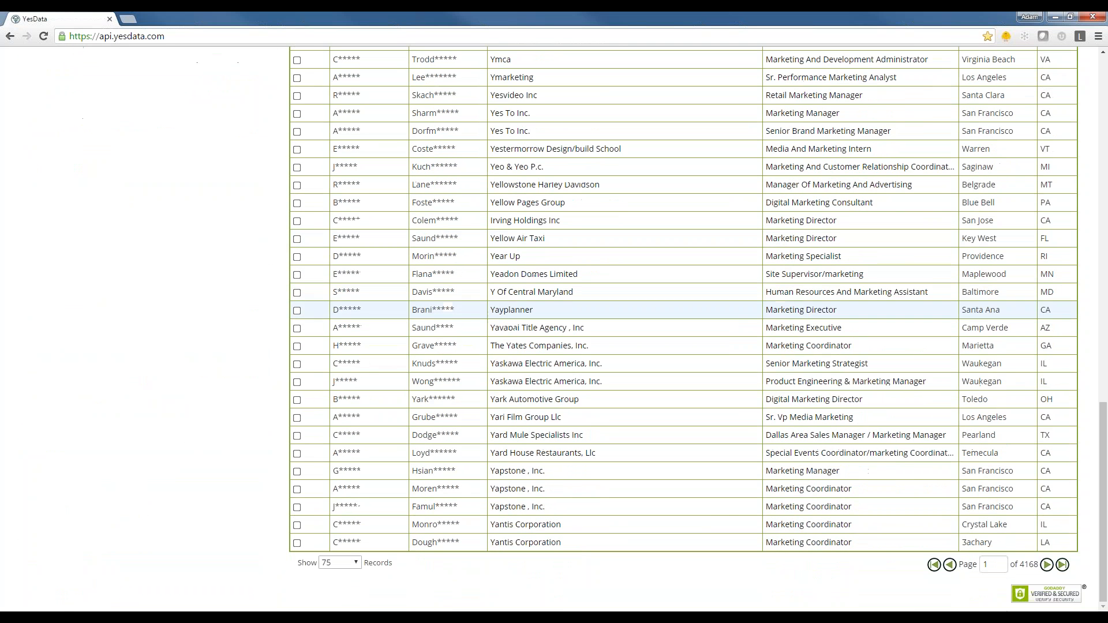
pyautogui.click(356, 564)
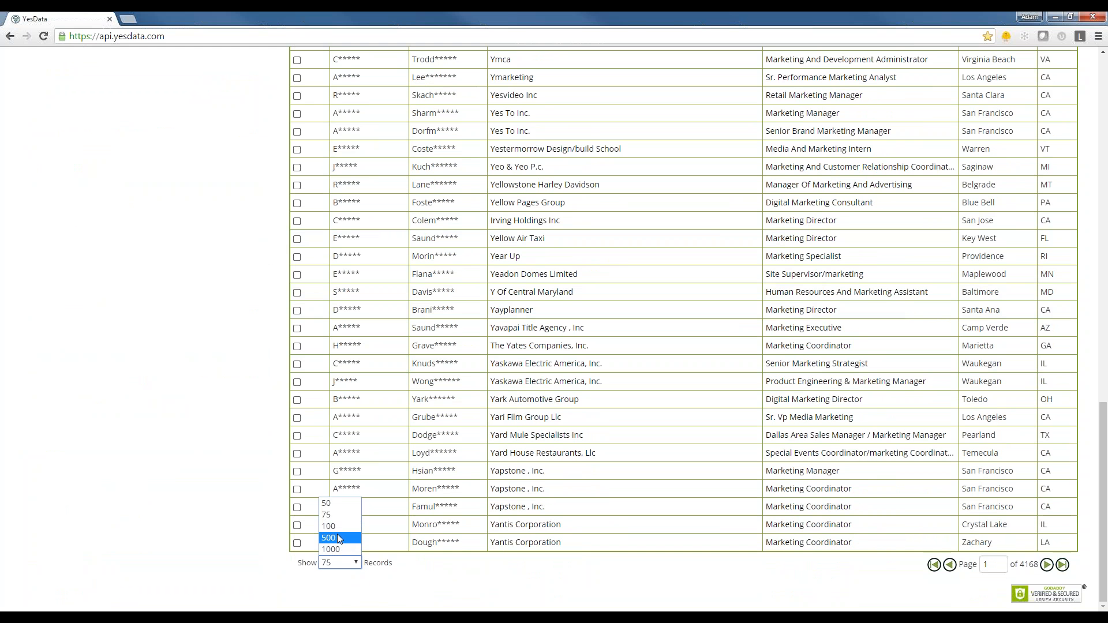
pyautogui.click(339, 548)
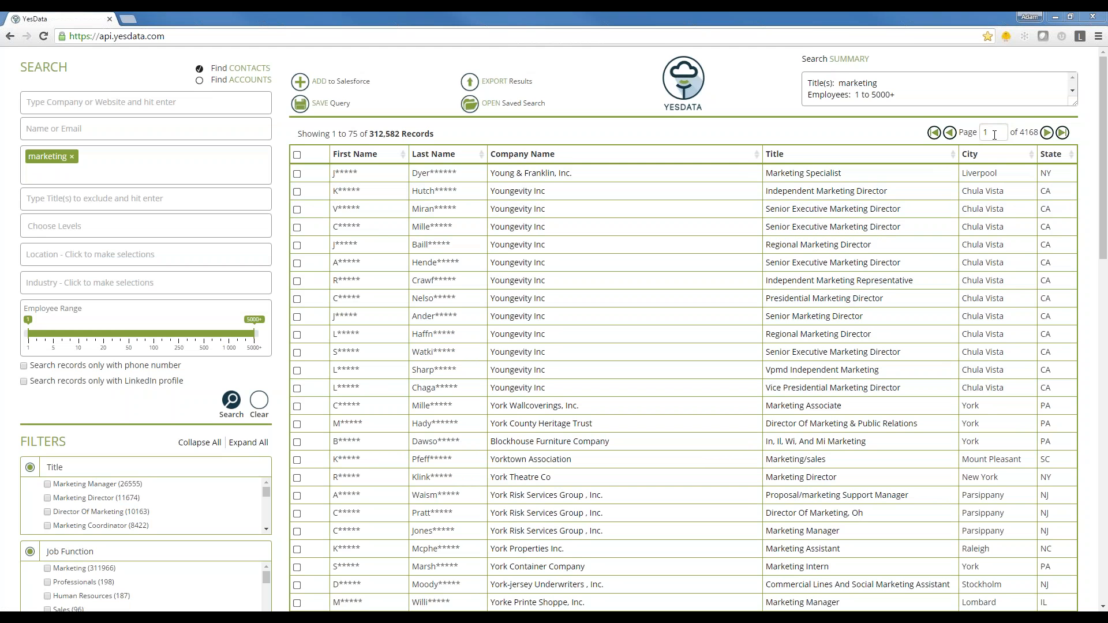
# - Browse the marketing result pages, jumping to page 10 and returning to the first page
pyautogui.click(1048, 134)
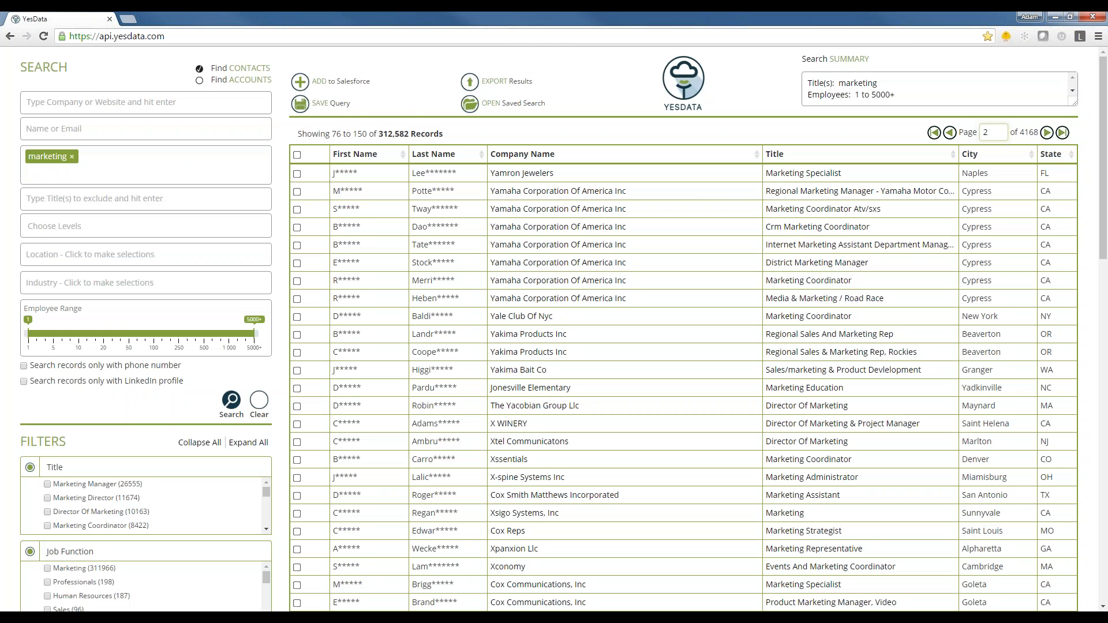
pyautogui.press('BackSpace')
pyautogui.write('3')
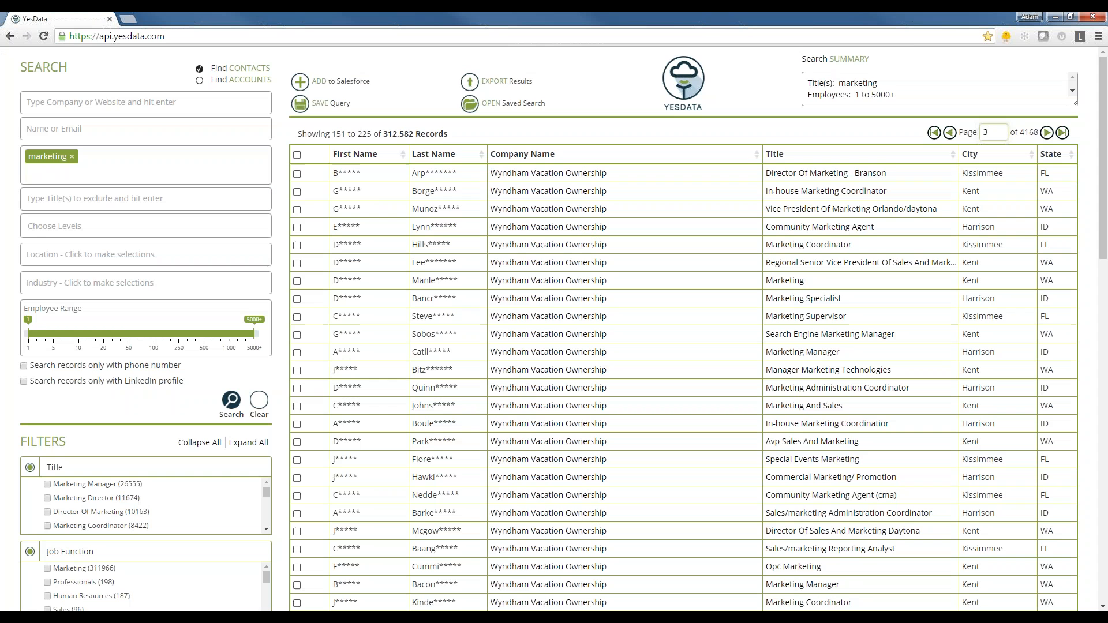
pyautogui.moveTo(996, 133); pyautogui.dragTo(973, 135)
pyautogui.write('10')
pyautogui.press('Return')
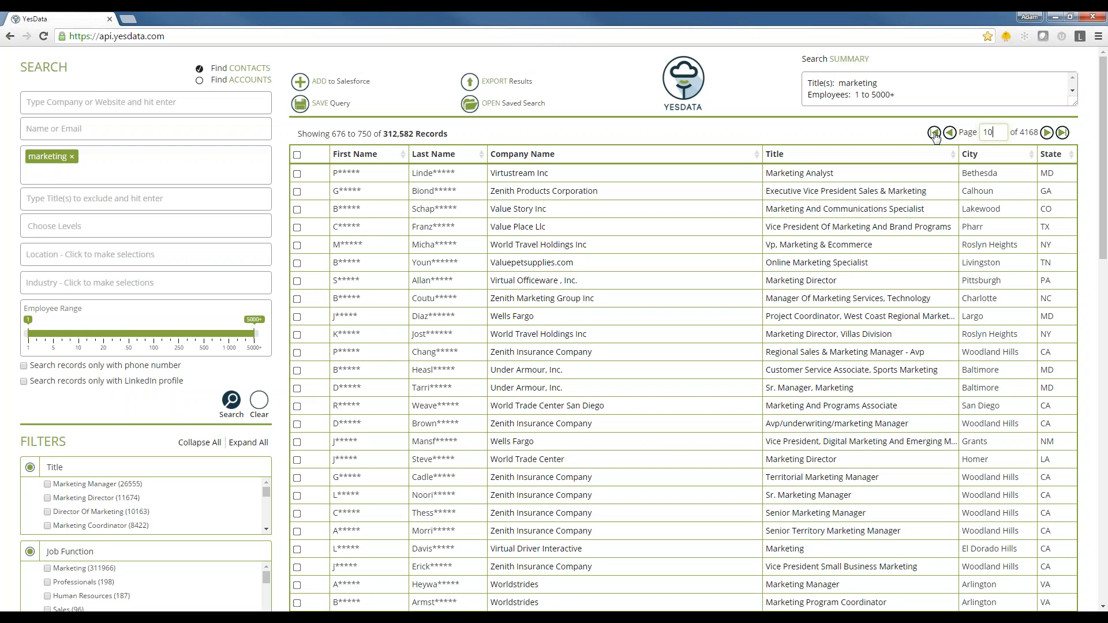
pyautogui.click(934, 133)
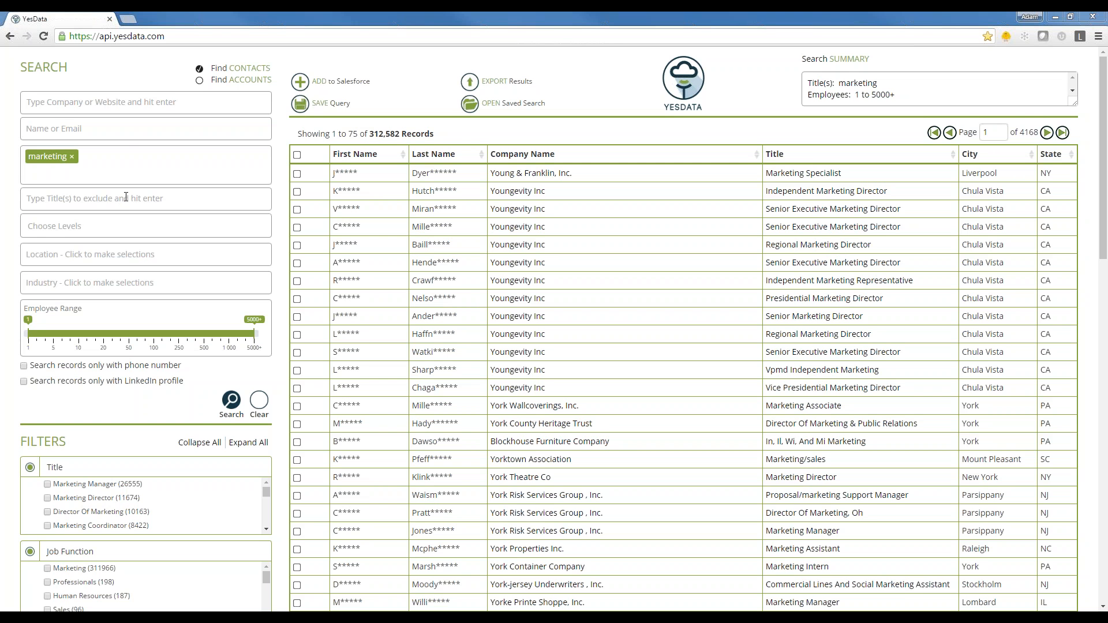
# - Save the marketing title search as a query named "test 30"
pyautogui.click(301, 104)
pyautogui.click(468, 115)
pyautogui.write('test')
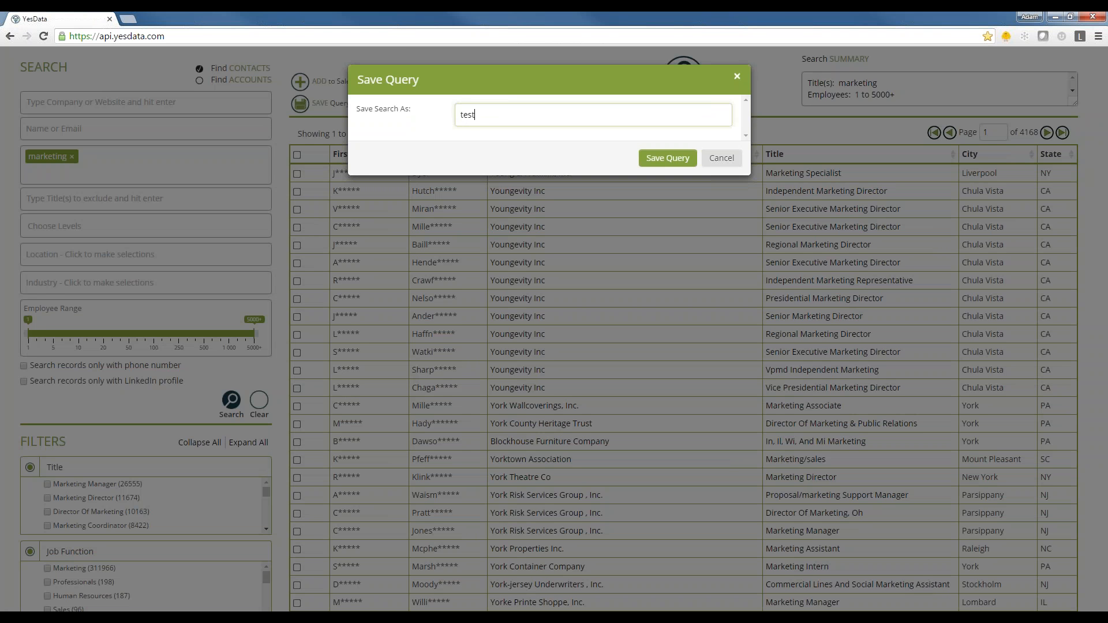
pyautogui.write(' 30')
pyautogui.click(667, 158)
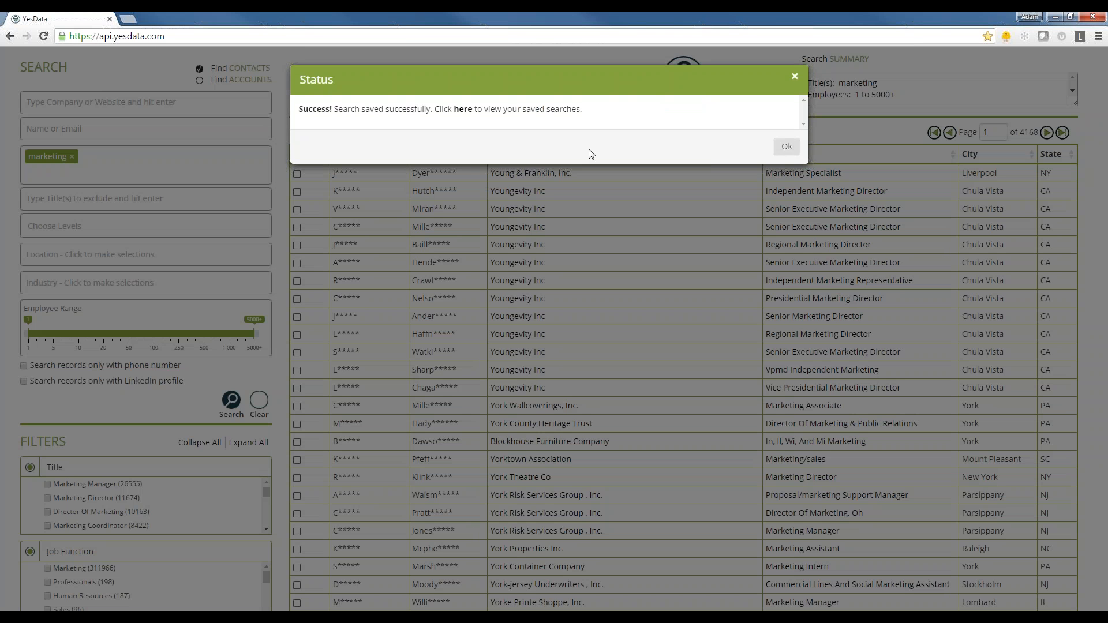
# - Open the list of saved searches and review the saved details and search summary of "test 30"
pyautogui.click(463, 111)
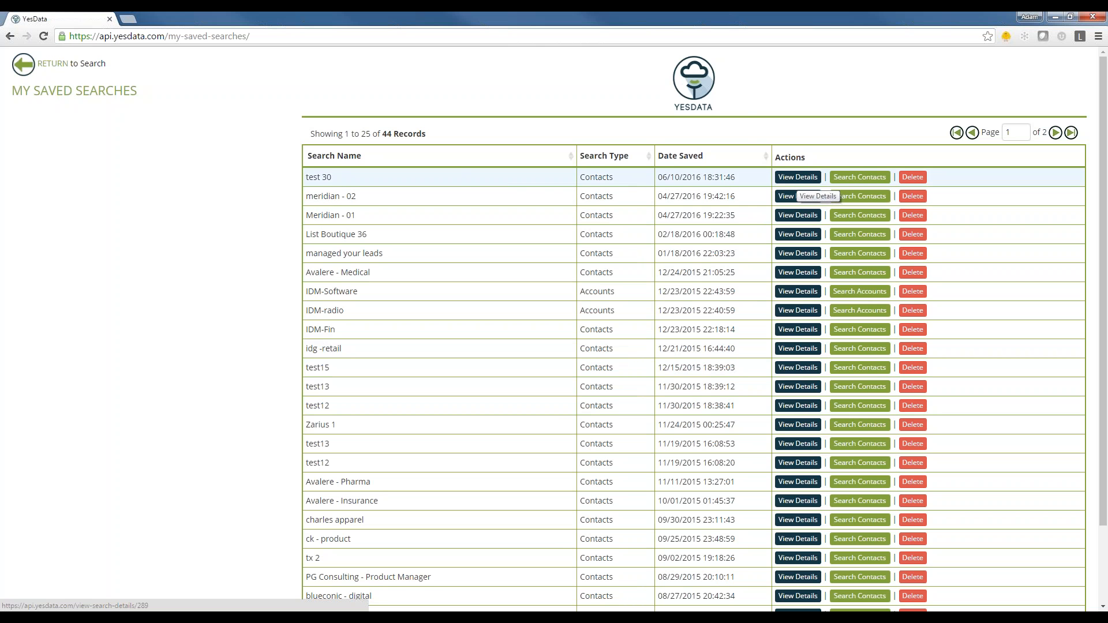
pyautogui.click(798, 178)
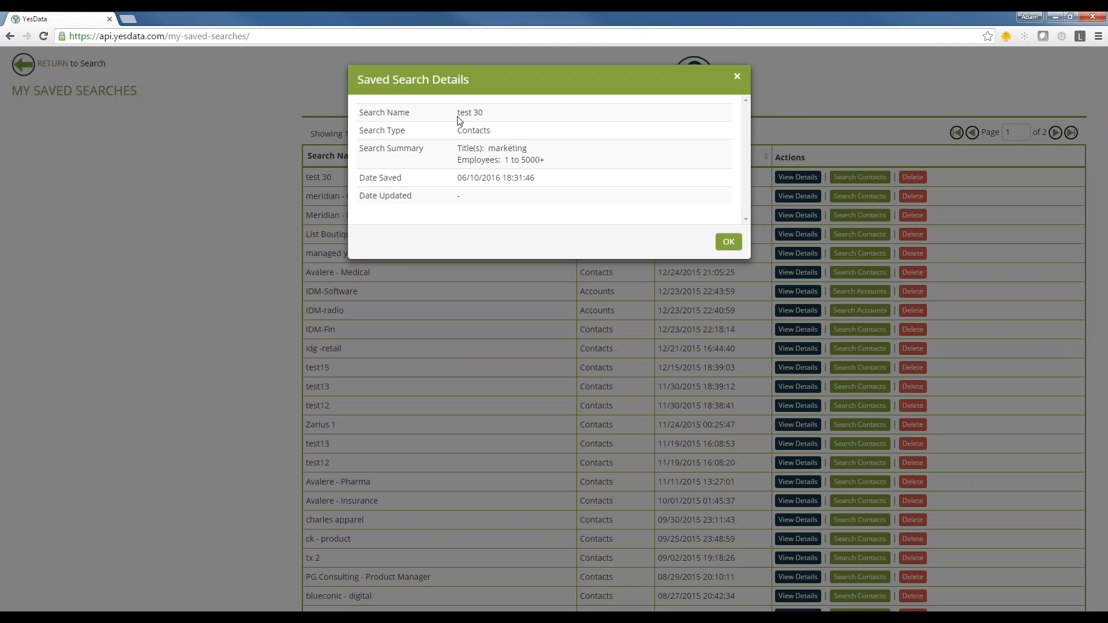
pyautogui.moveTo(460, 112); pyautogui.dragTo(544, 181)
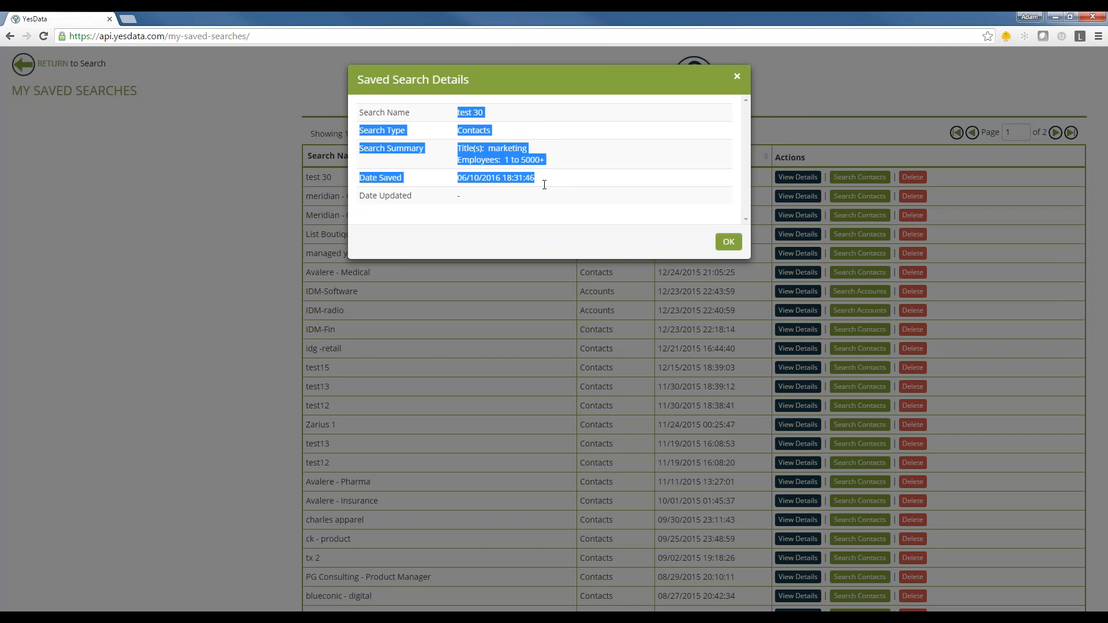
pyautogui.click(541, 179)
pyautogui.moveTo(457, 148); pyautogui.dragTo(566, 149)
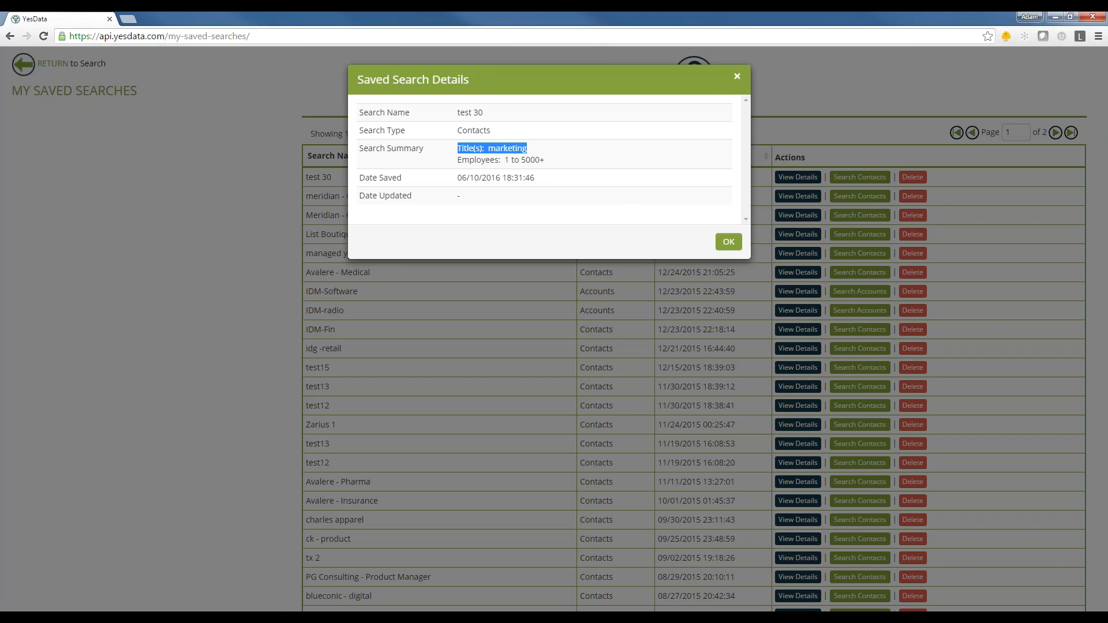
pyautogui.click(729, 242)
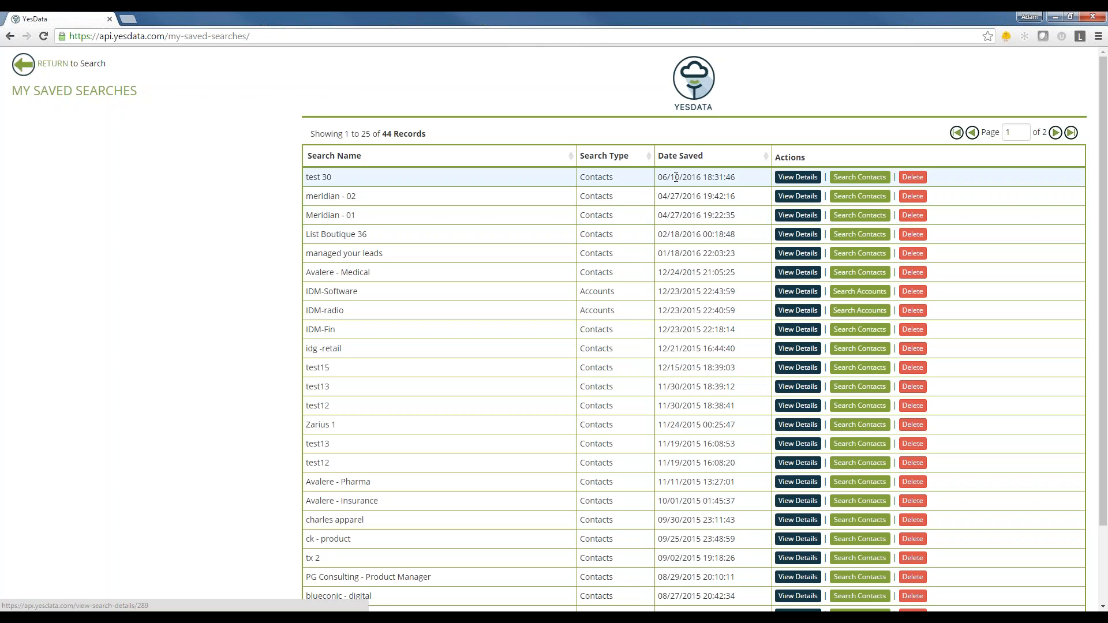
# - Run the saved contact search "test 30" and check its criteria in the search summary
pyautogui.click(860, 179)
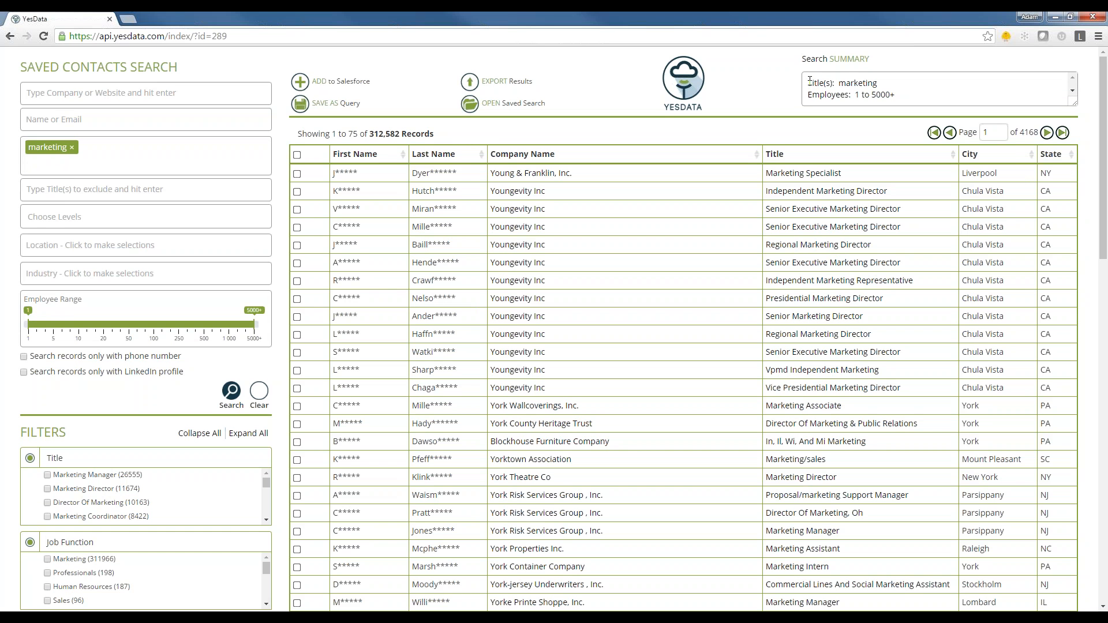
pyautogui.moveTo(809, 81); pyautogui.dragTo(906, 100)
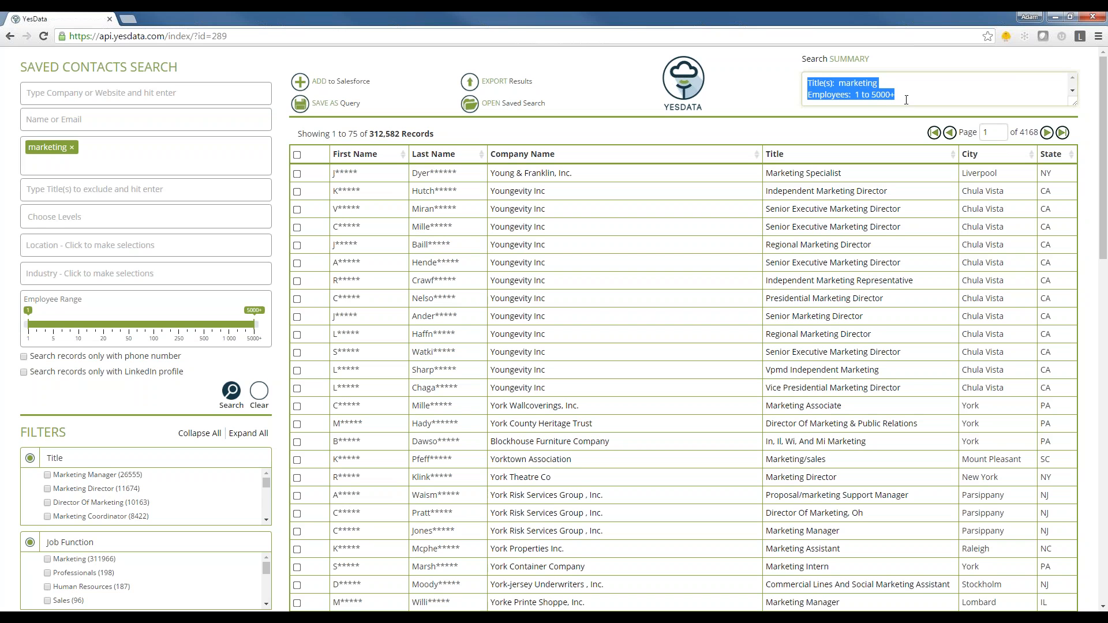